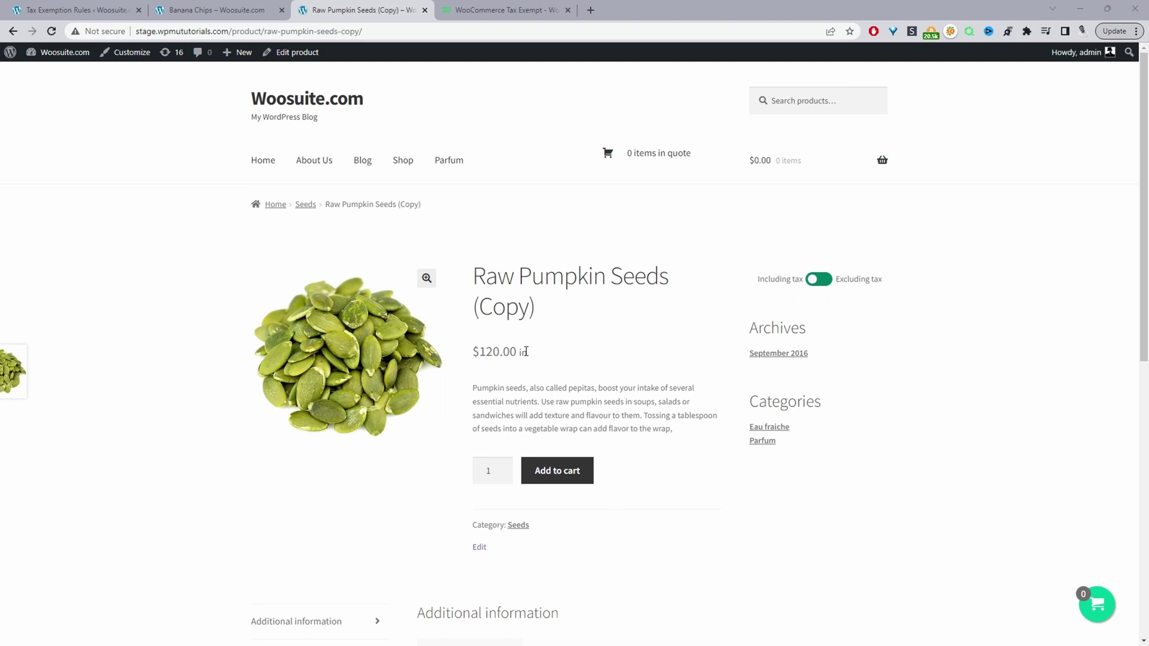
- Toggle the product price between $120.00 in and $100.00 ex, then show the Tax Exempt plugin page
{"action": "left_click_drag", "start_coordinate": [528, 354], "coordinate": [481, 351]}
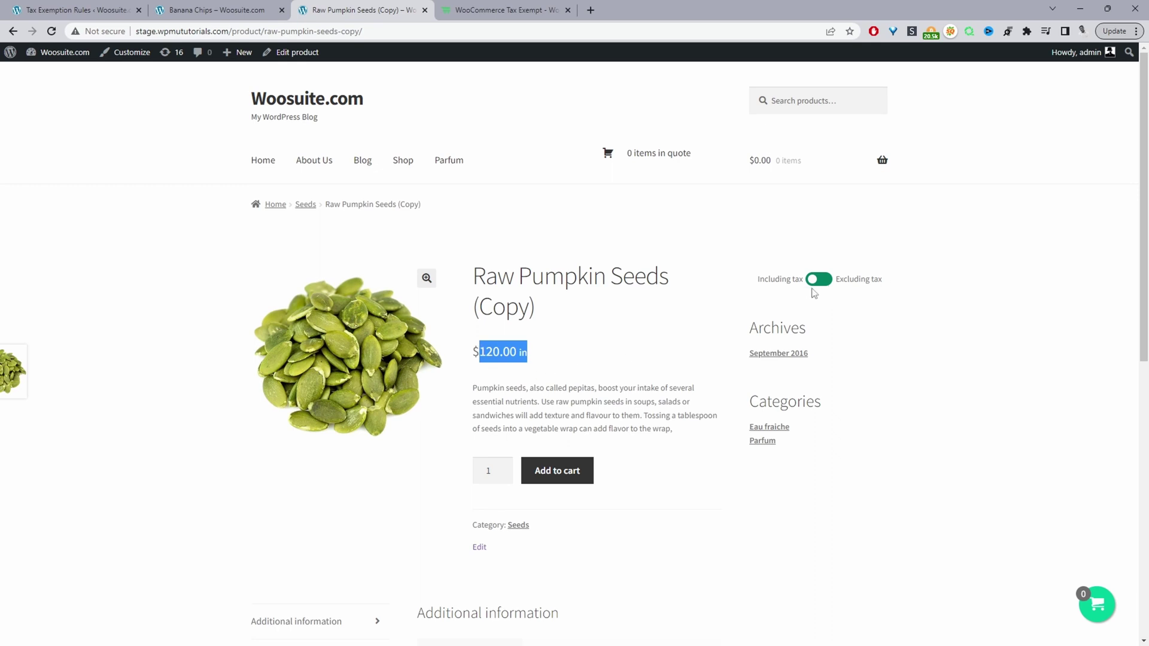
{"action": "left_click", "coordinate": [816, 286]}
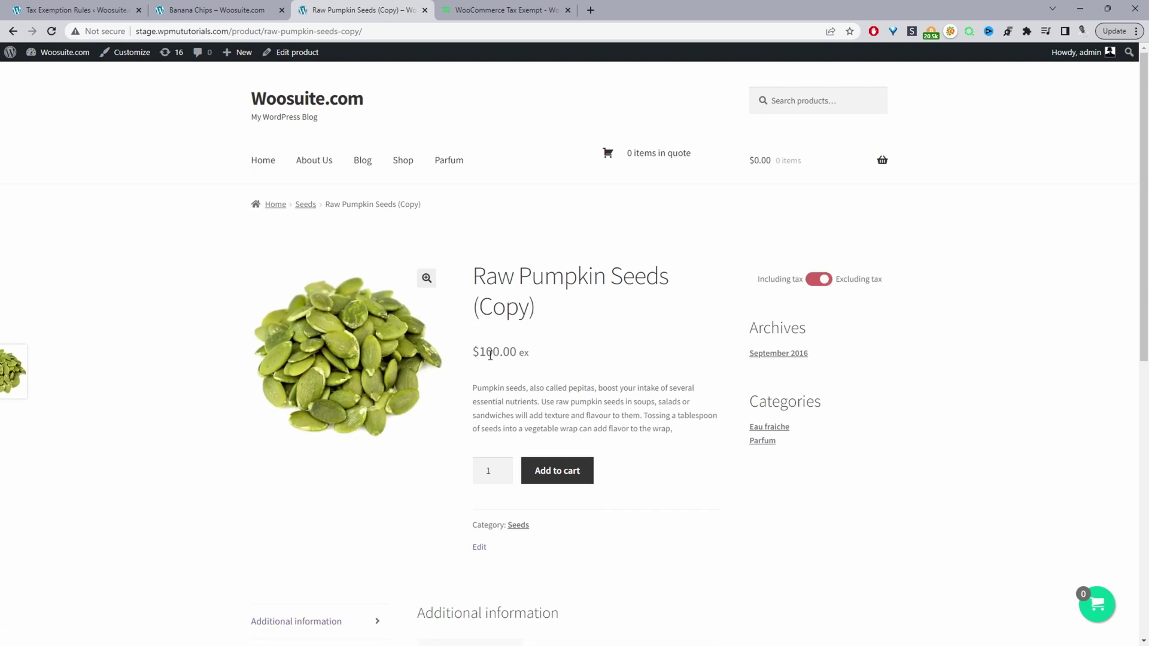
{"action": "left_click_drag", "start_coordinate": [483, 352], "coordinate": [516, 352]}
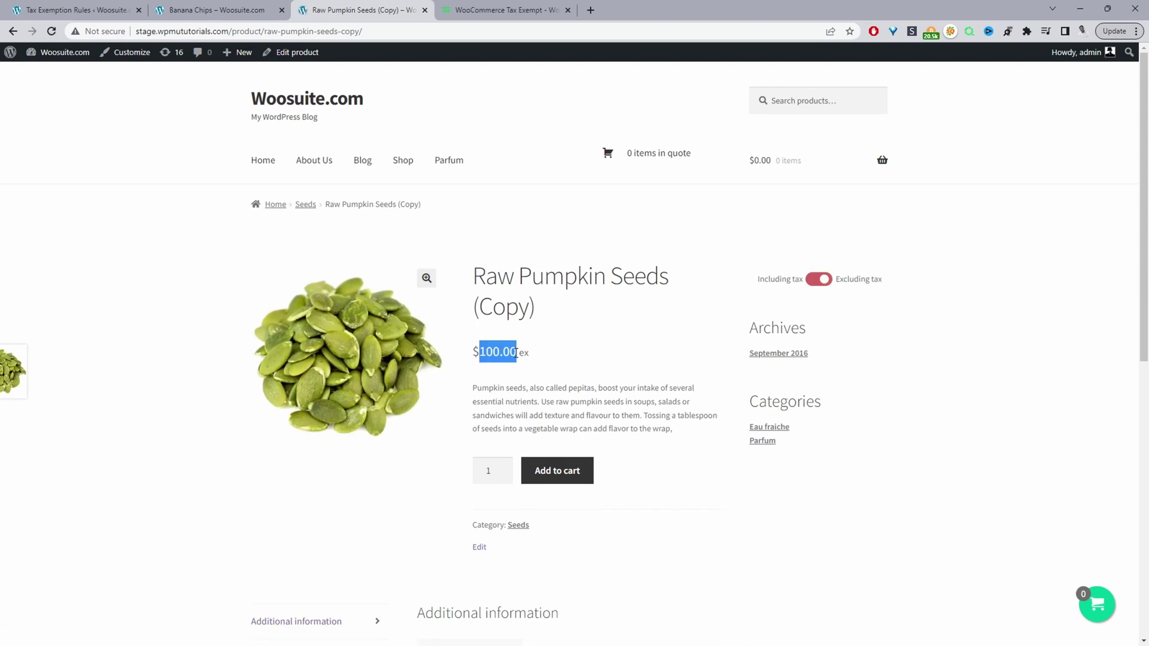
{"action": "left_click", "coordinate": [818, 282]}
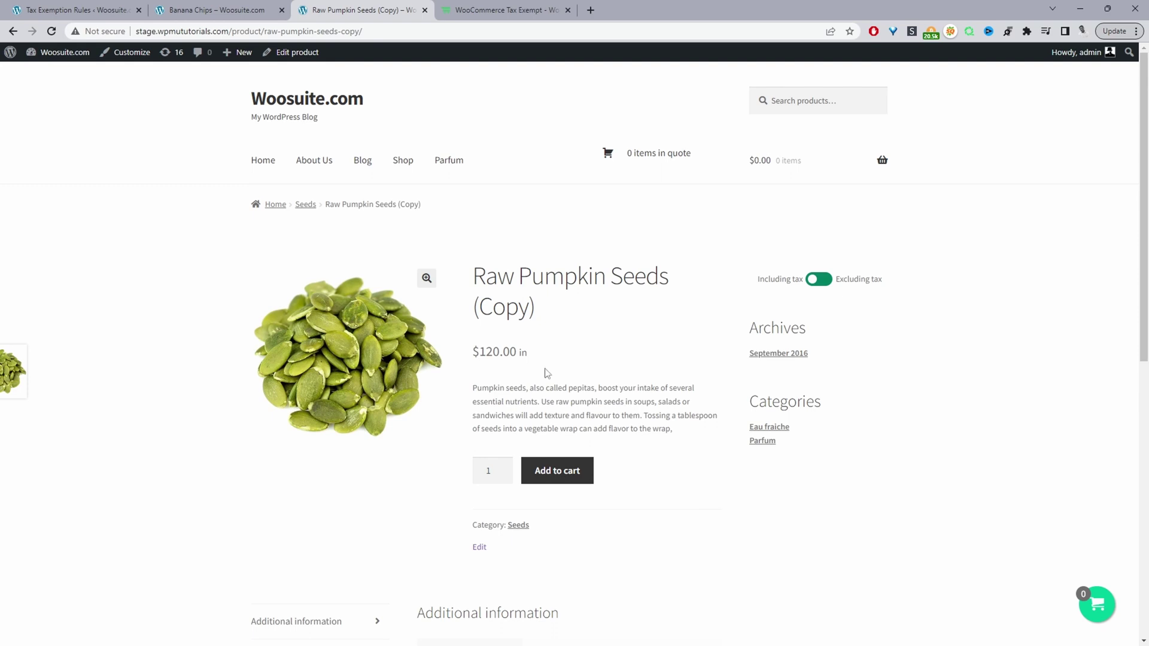
{"action": "left_click", "coordinate": [534, 7]}
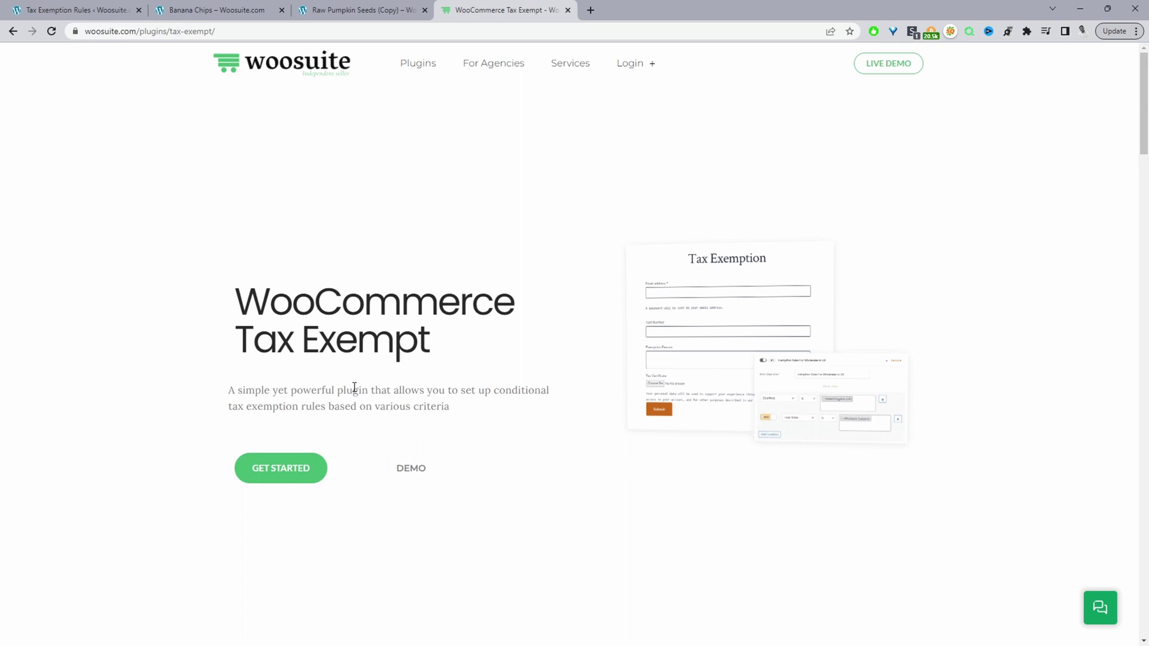
- Switch back to the WordPress Dashboard in the first browser tab with Ctrl+1
{"action": "key", "text": "ctrl+1"}
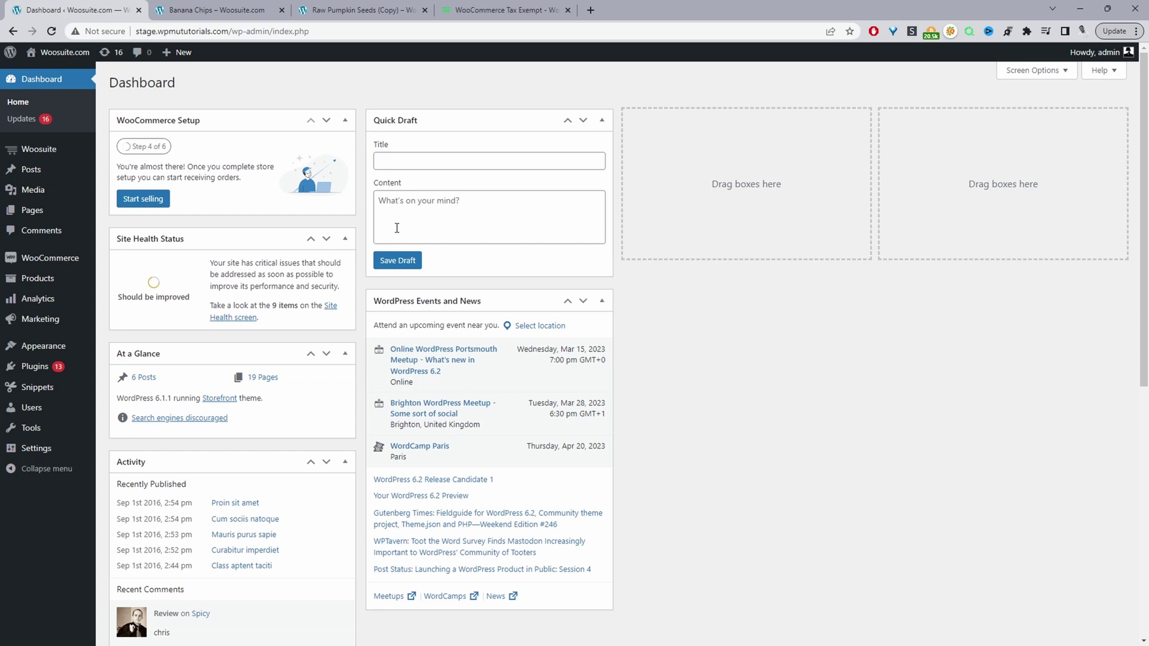
- Bring up the WooCommerce sidebar flyout to reach its Settings item
{"action": "mouse_move", "coordinate": [18, 367]}
{"action": "mouse_move", "coordinate": [60, 153]}
{"action": "mouse_move", "coordinate": [87, 263]}
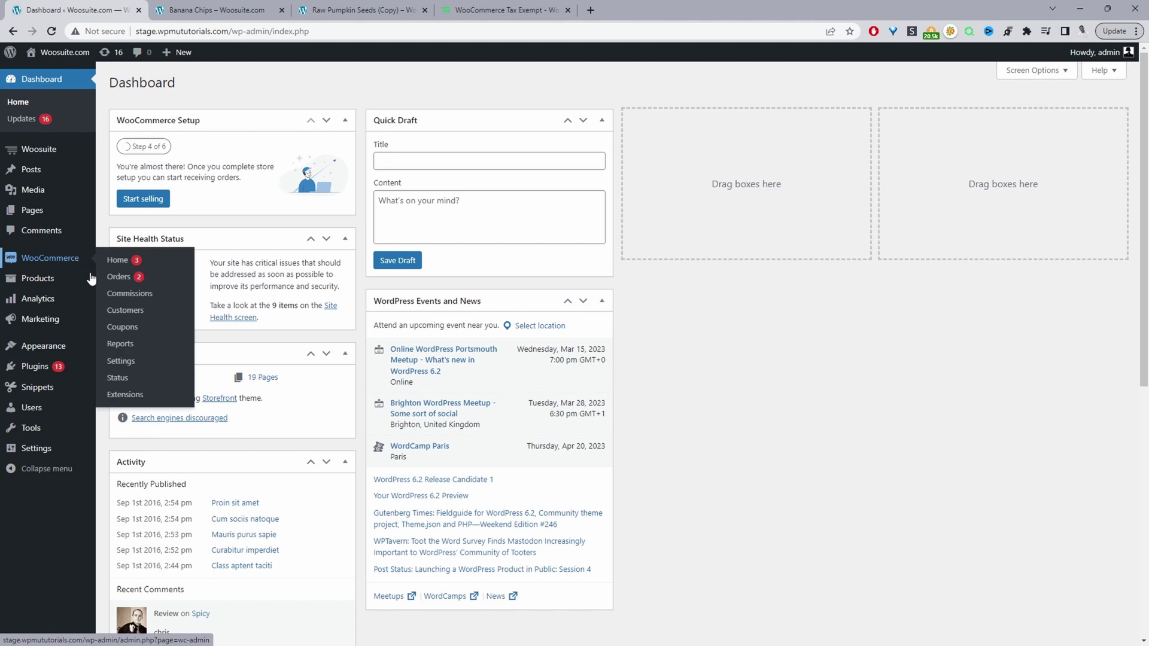
- Show WooCommerce Tax settings with prices entered exclusive of tax, then go to Standard rates
{"action": "left_click", "coordinate": [148, 363]}
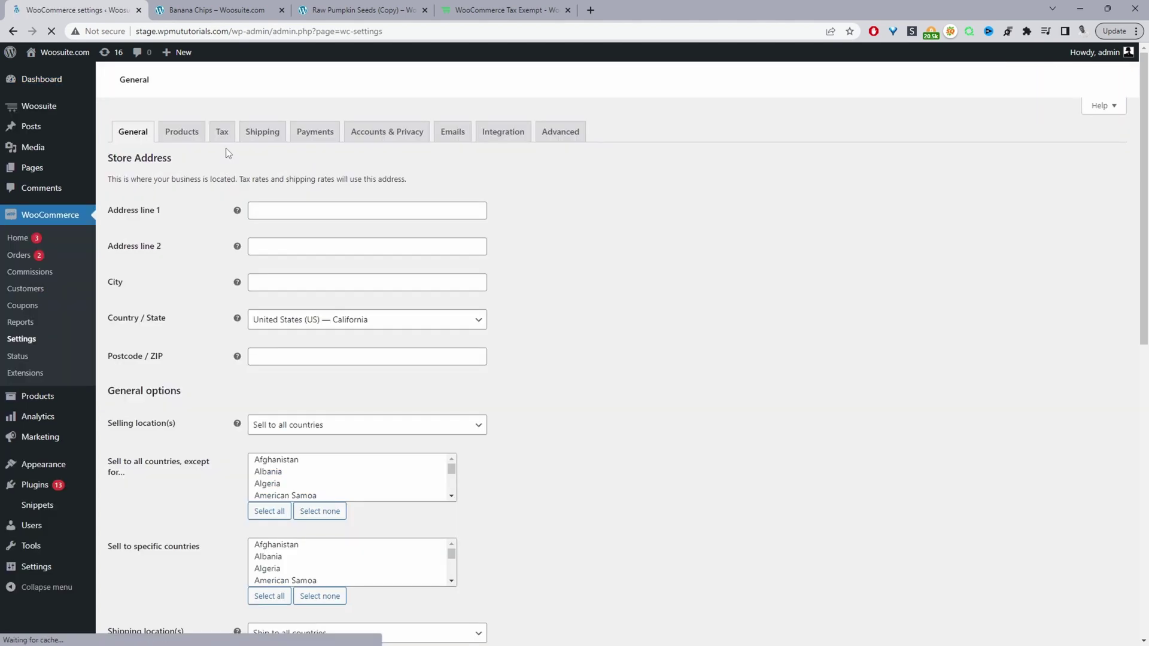
{"action": "left_click", "coordinate": [222, 132]}
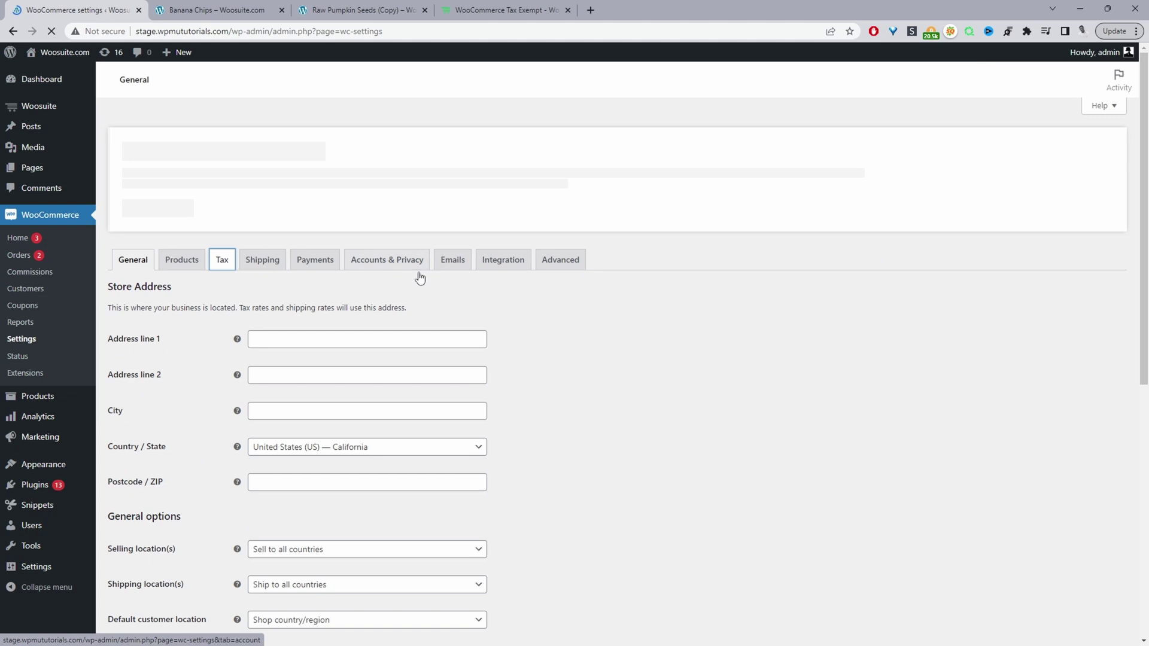
{"action": "scroll", "coordinate": [360, 311], "scroll_direction": "down", "scroll_amount": 3}
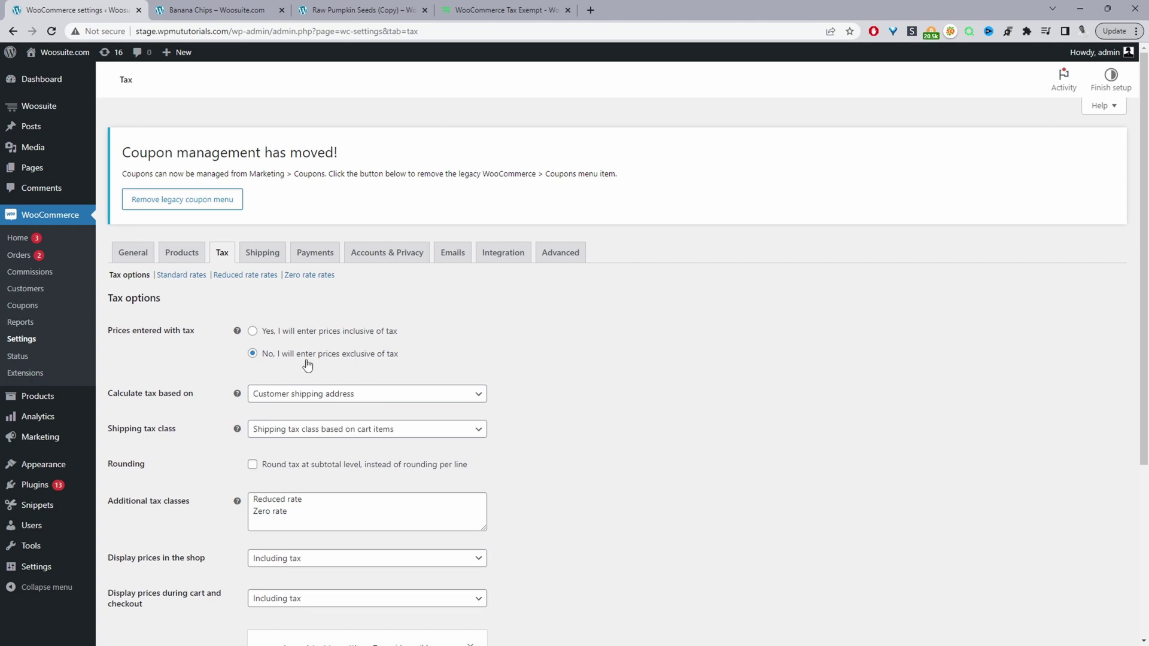
{"action": "left_click_drag", "start_coordinate": [402, 358], "coordinate": [268, 361]}
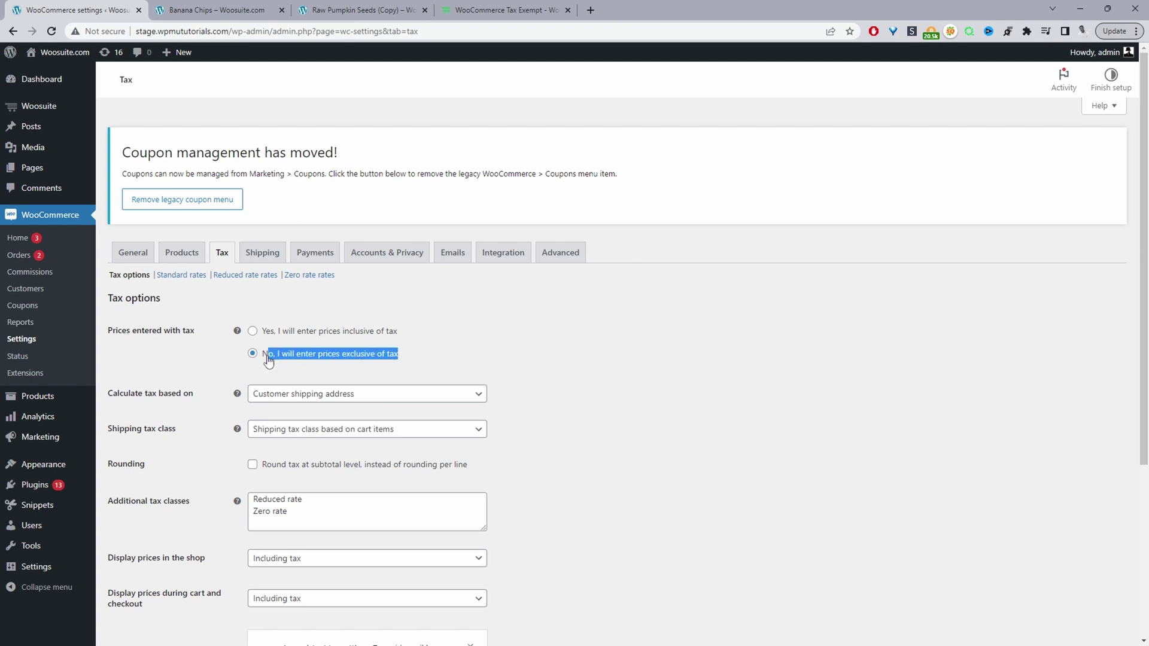
{"action": "left_click_drag", "start_coordinate": [401, 336], "coordinate": [267, 339]}
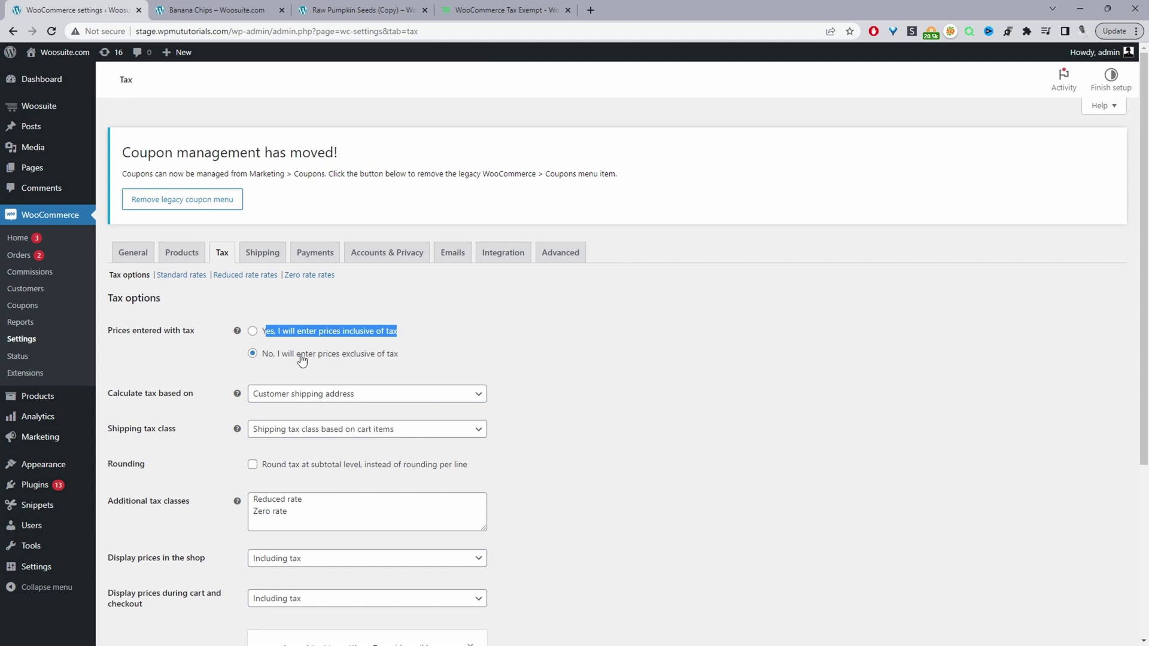
{"action": "left_click", "coordinate": [644, 379]}
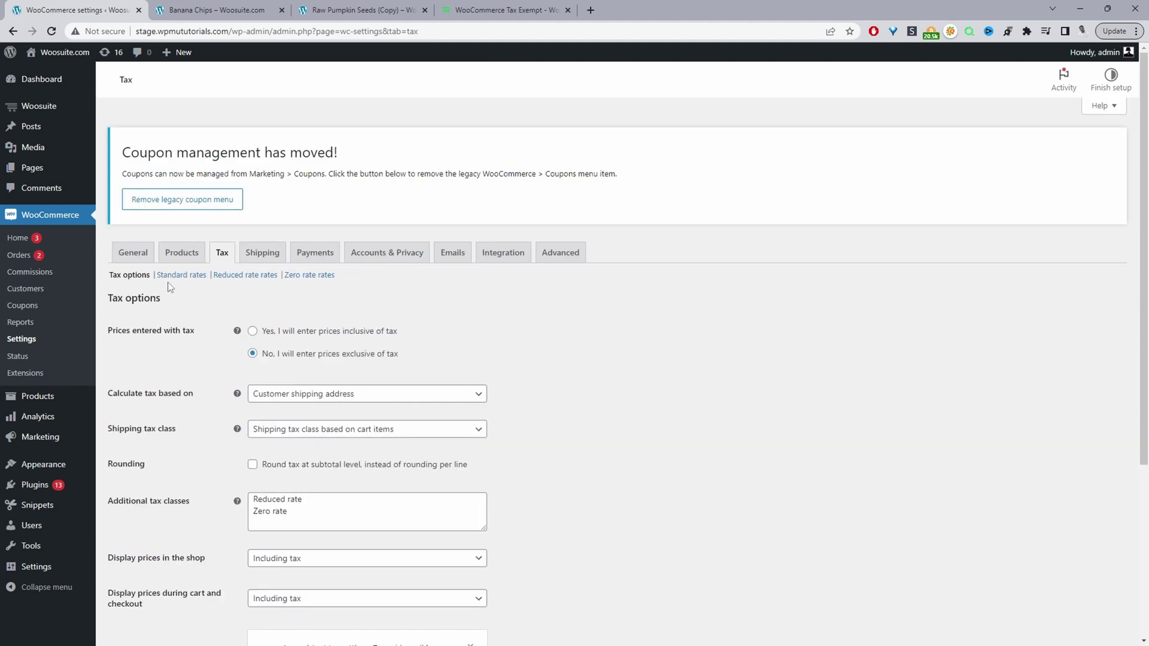
- Review the Standard rates table with its single 20.0000% 'tax' rate for all locations
{"action": "left_click", "coordinate": [171, 279]}
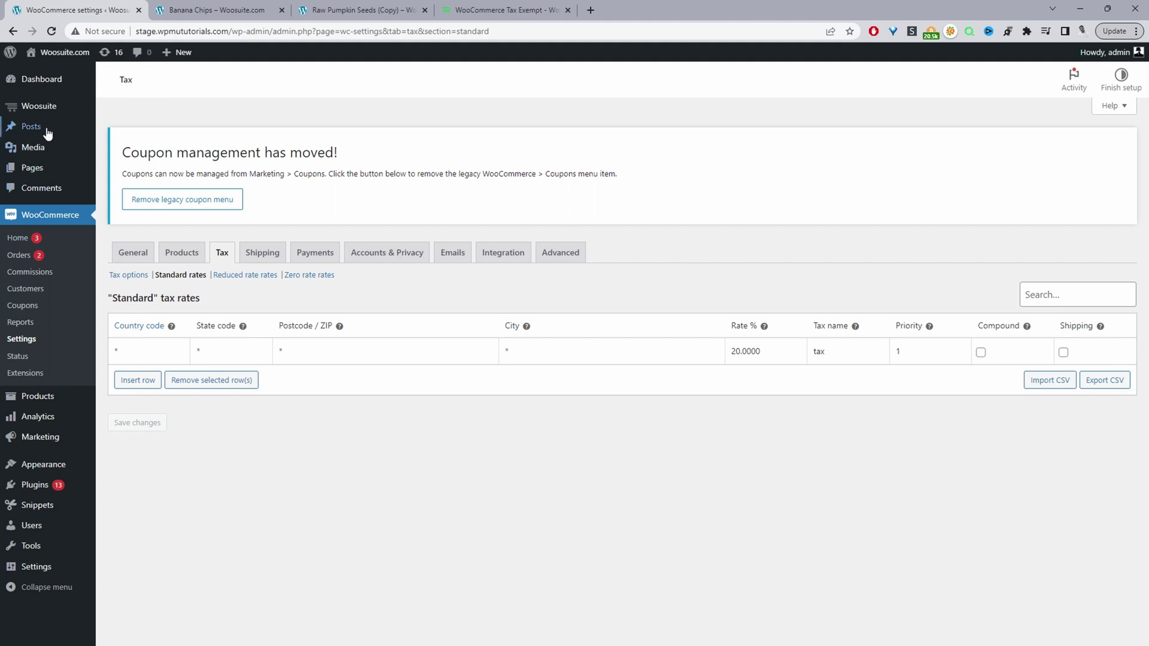
{"action": "mouse_move", "coordinate": [60, 112]}
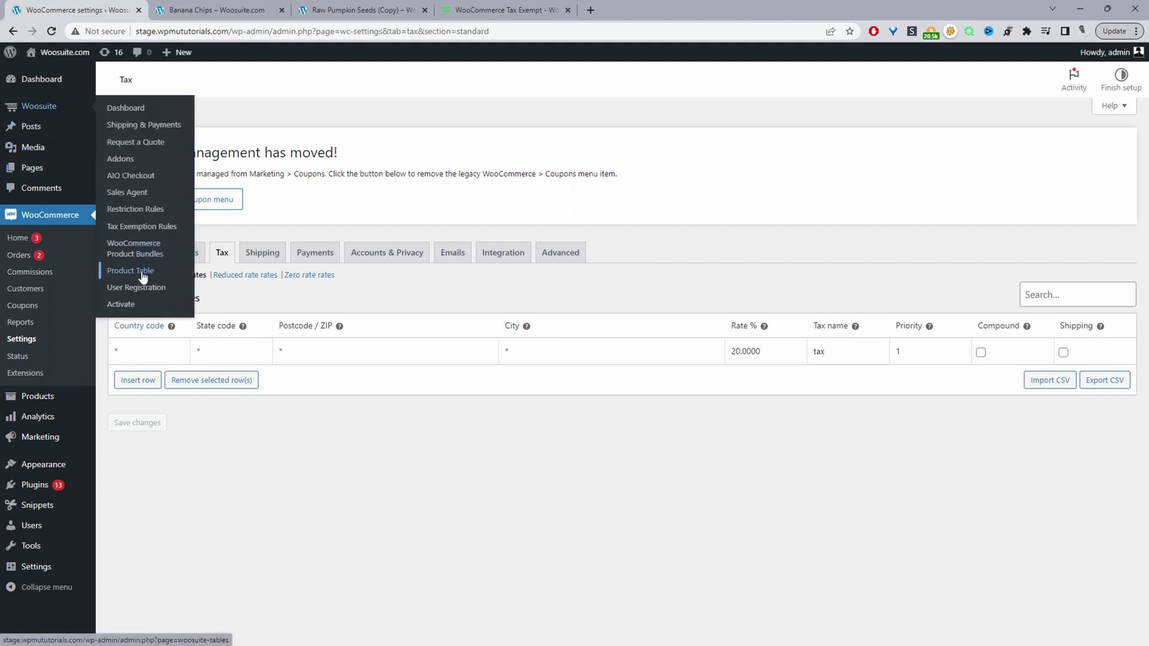
- Open Woosuite's Tax Exemption Rules page showing rule #1 for the Administrator role
{"action": "left_click", "coordinate": [150, 228]}
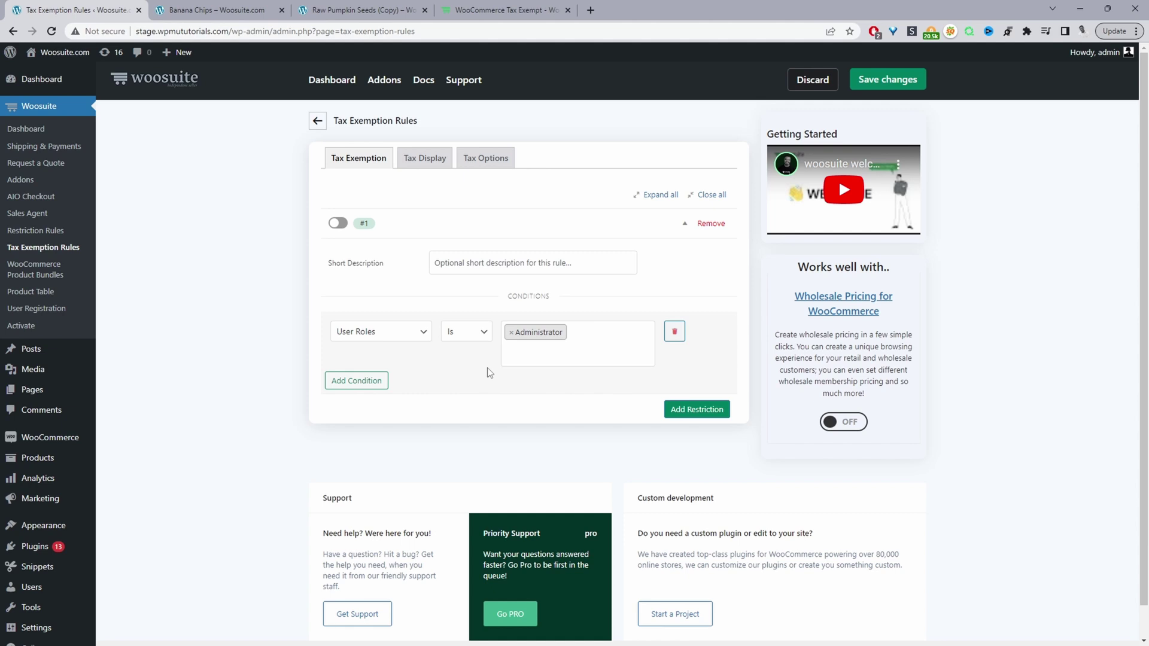
- On the Tax Display tab, add a tax display rule and remove it again, leaving none
{"action": "left_click", "coordinate": [424, 162]}
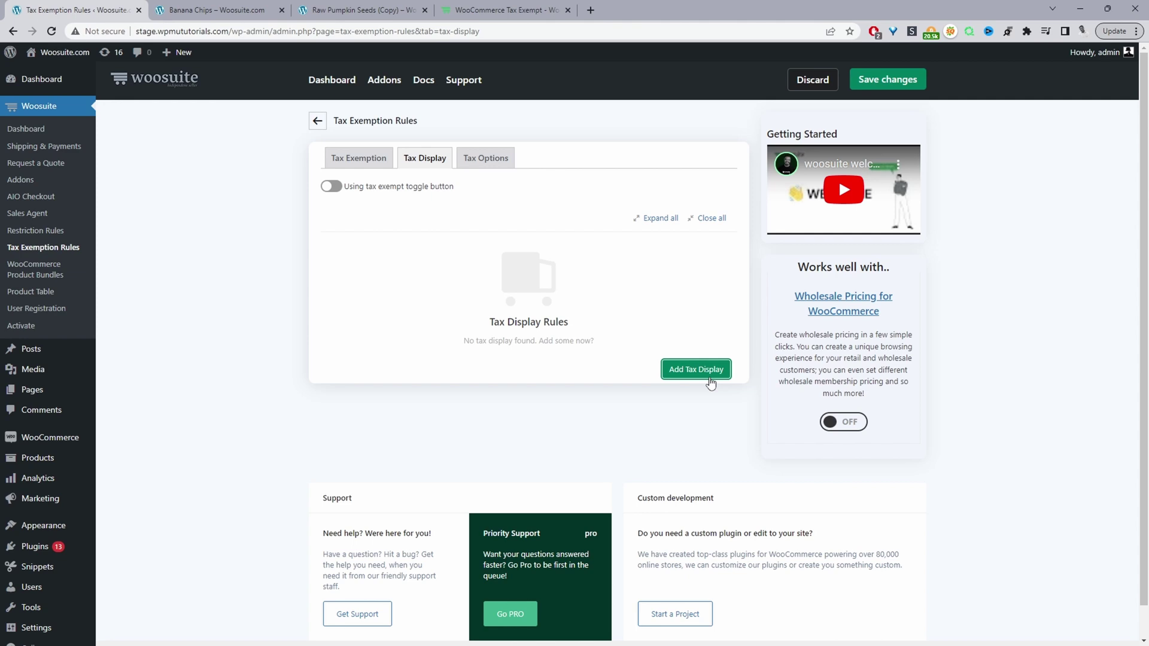
{"action": "left_click", "coordinate": [707, 371]}
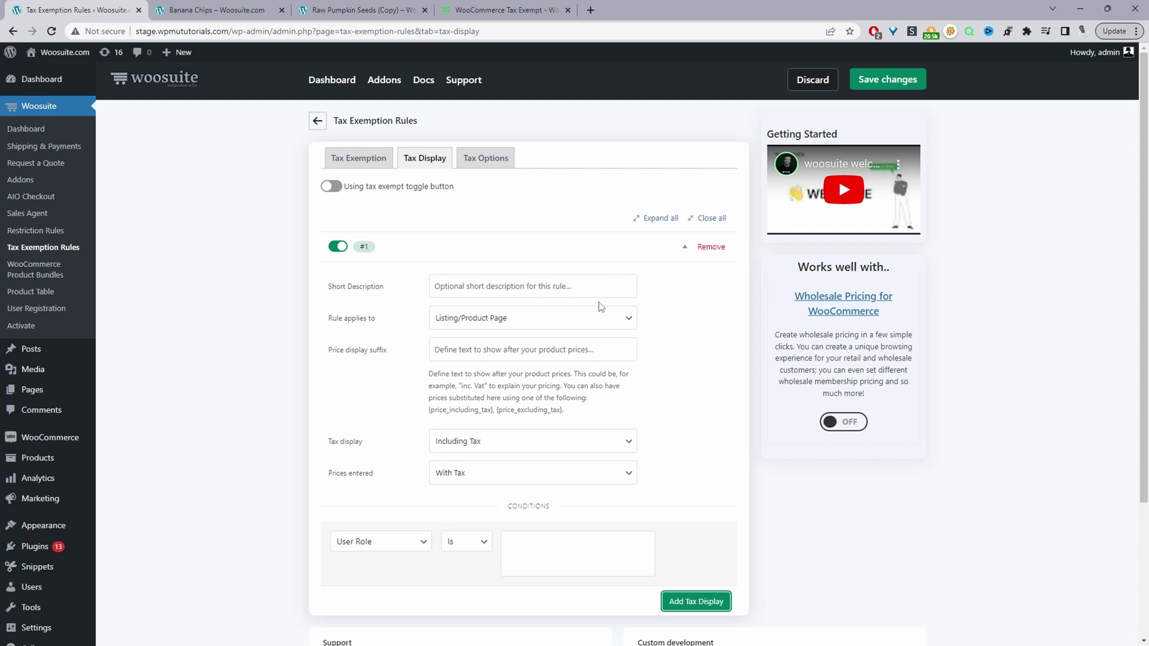
{"action": "left_click", "coordinate": [709, 246]}
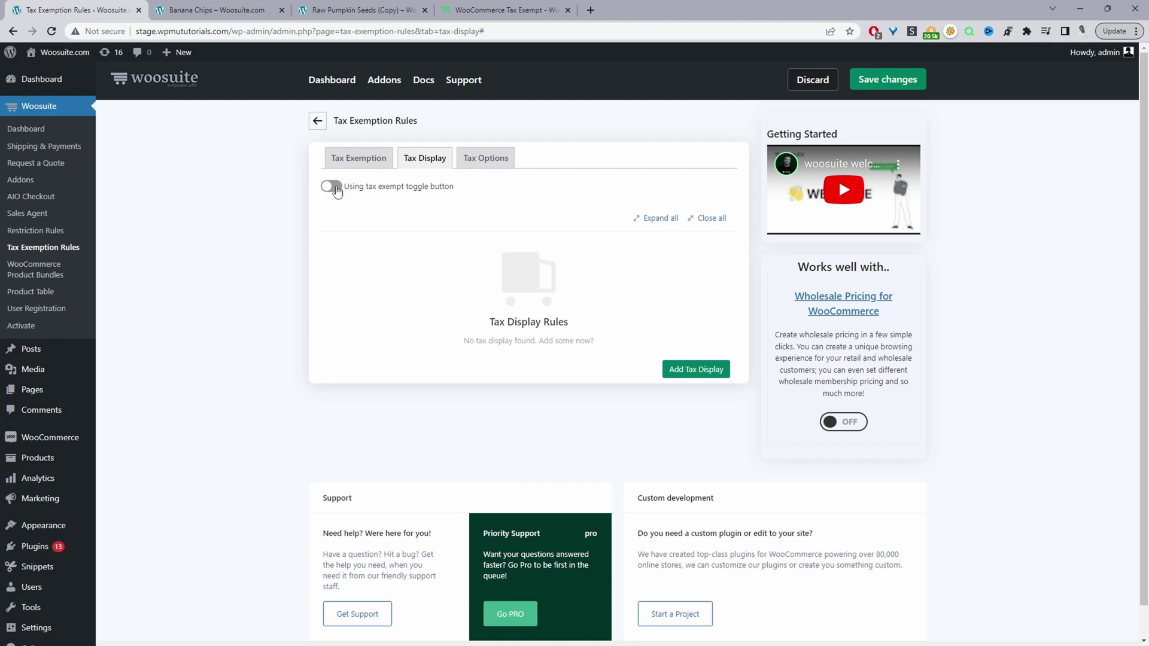
- Enable the tax exempt toggle with labels 'Including tax' and 'Excluding tax', matching the product page toggle
{"action": "left_click", "coordinate": [334, 186]}
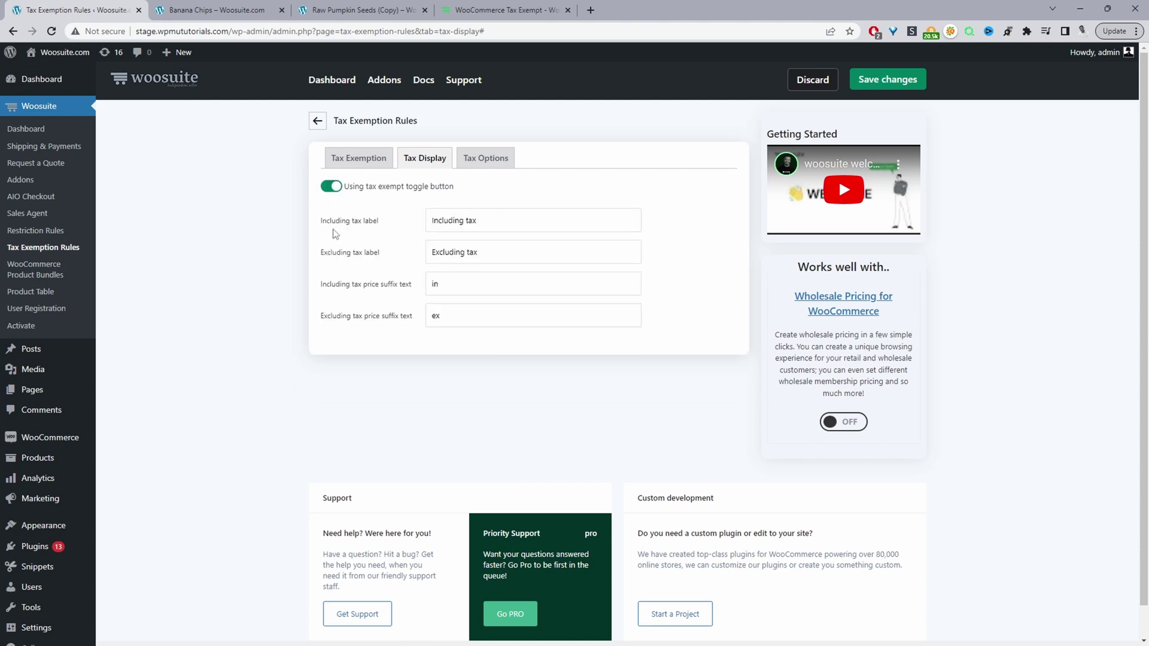
{"action": "left_click_drag", "start_coordinate": [489, 220], "coordinate": [419, 222]}
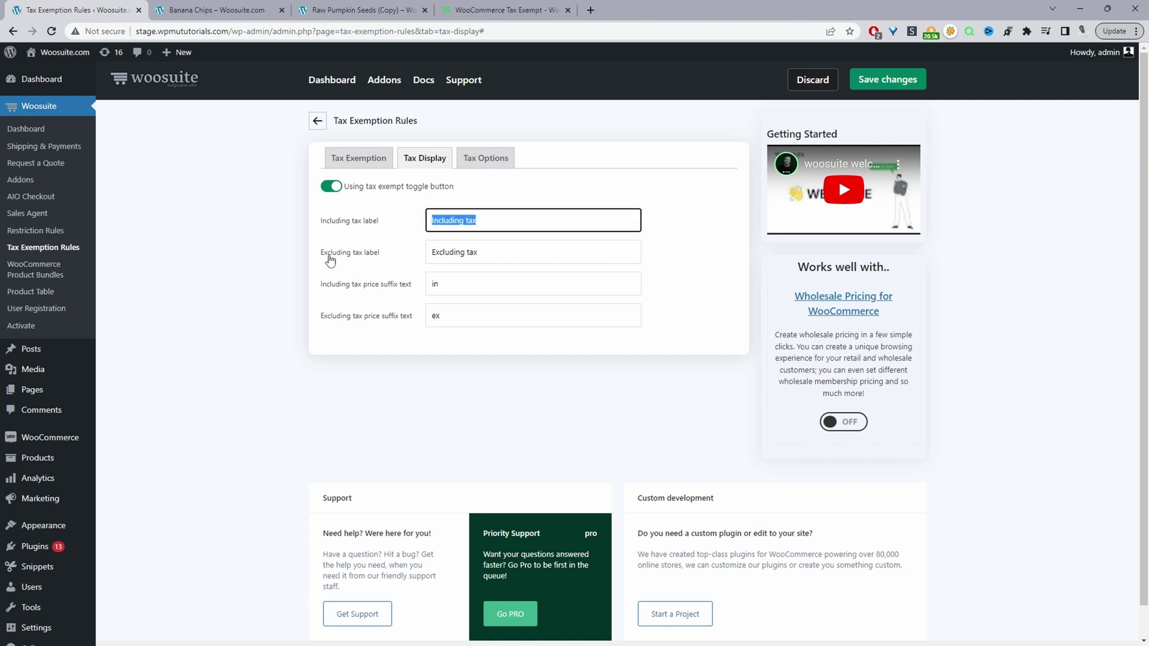
{"action": "left_click_drag", "start_coordinate": [489, 252], "coordinate": [432, 253]}
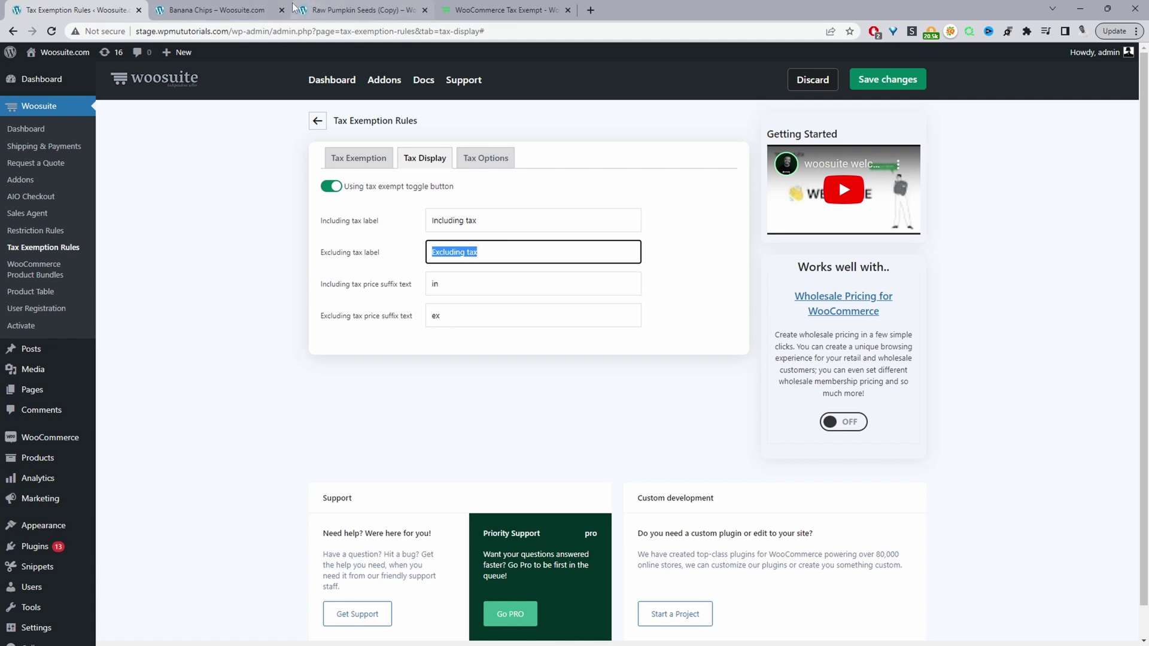
{"action": "left_click", "coordinate": [359, 11]}
{"action": "left_click_drag", "start_coordinate": [758, 279], "coordinate": [806, 279]}
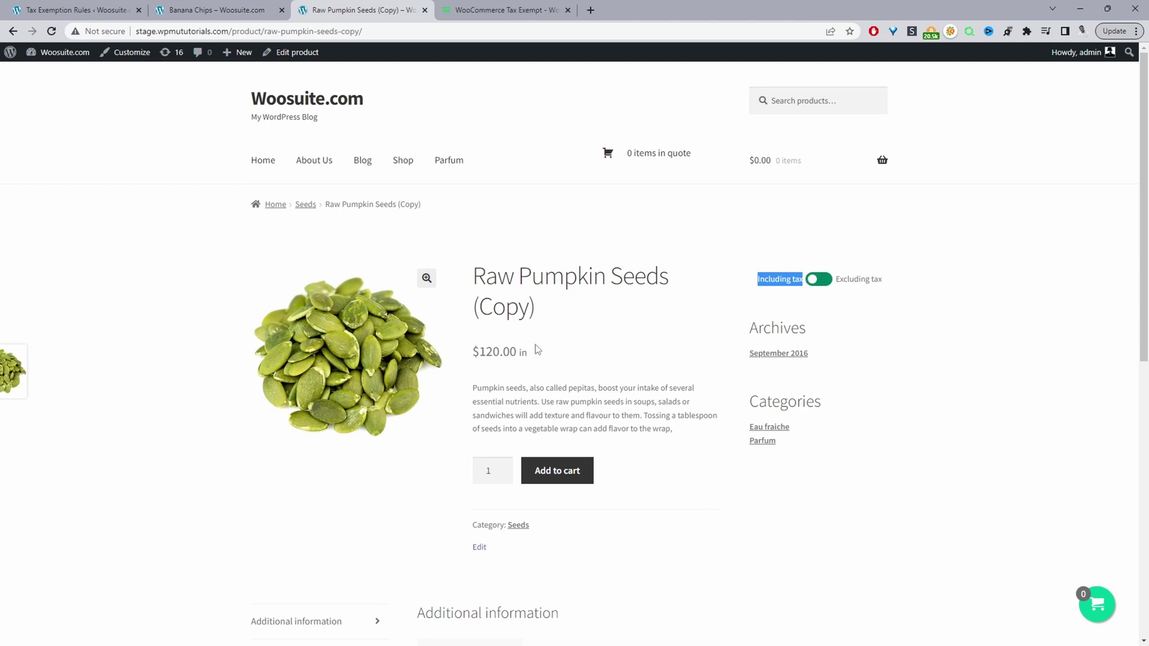
- Close the Banana Chips tab, confirm suffixes 'in' and 'ex', and save the tax display settings
{"action": "middle_click", "coordinate": [209, 9]}
{"action": "left_click", "coordinate": [72, 10]}
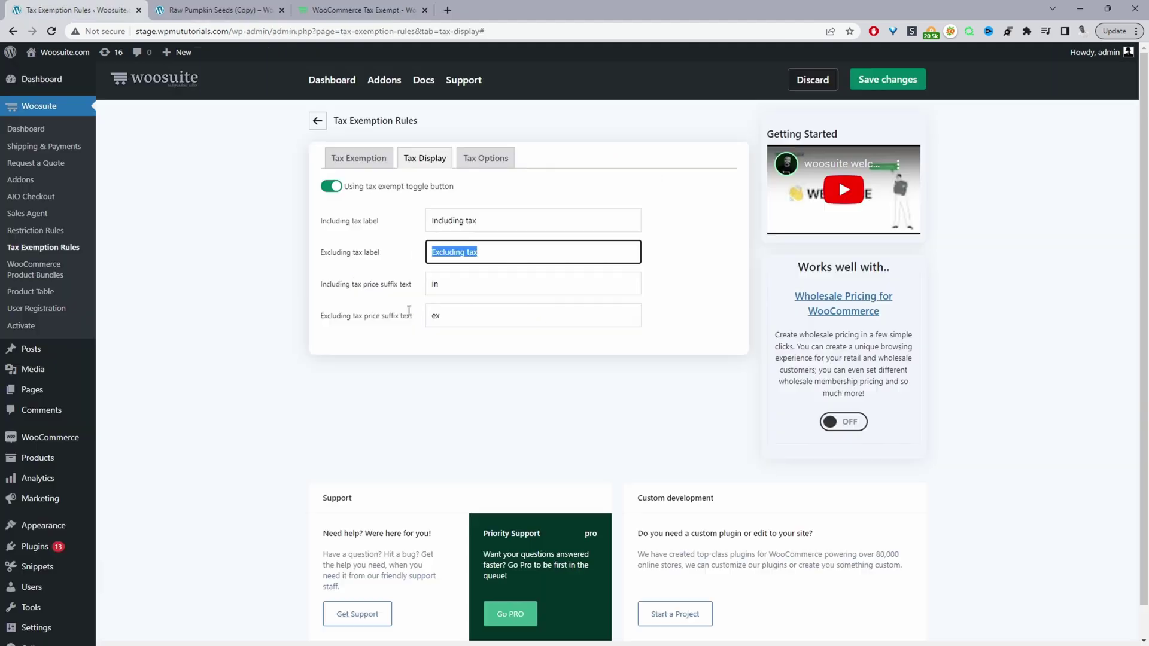
{"action": "key", "text": "Tab"}
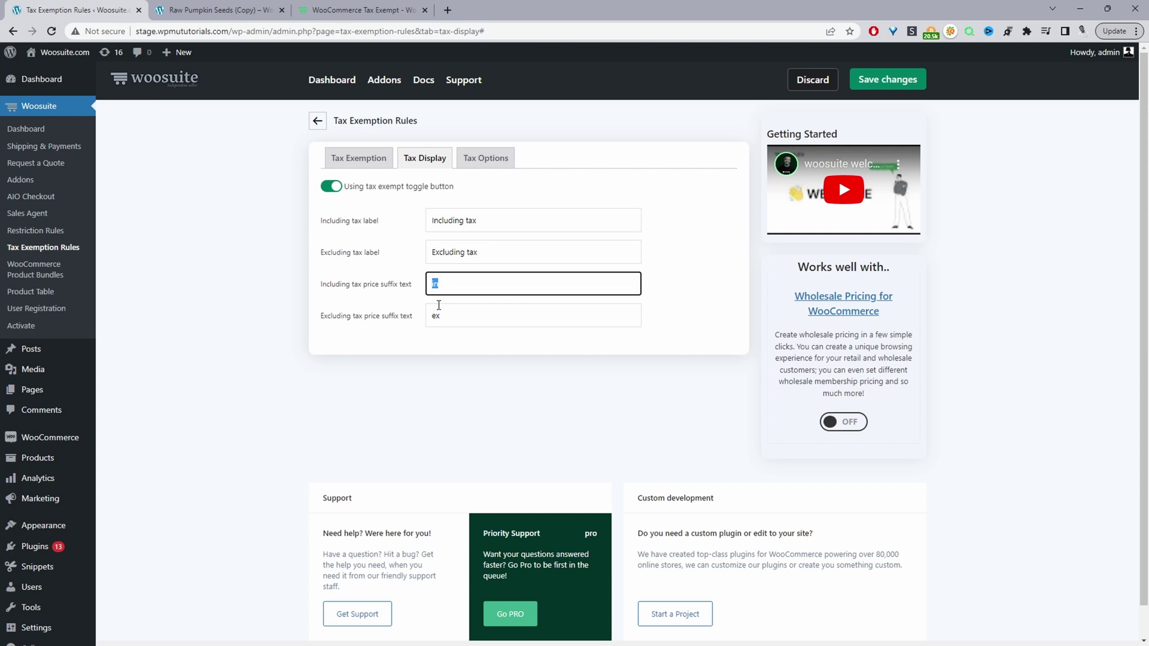
{"action": "left_click_drag", "start_coordinate": [443, 316], "coordinate": [435, 319]}
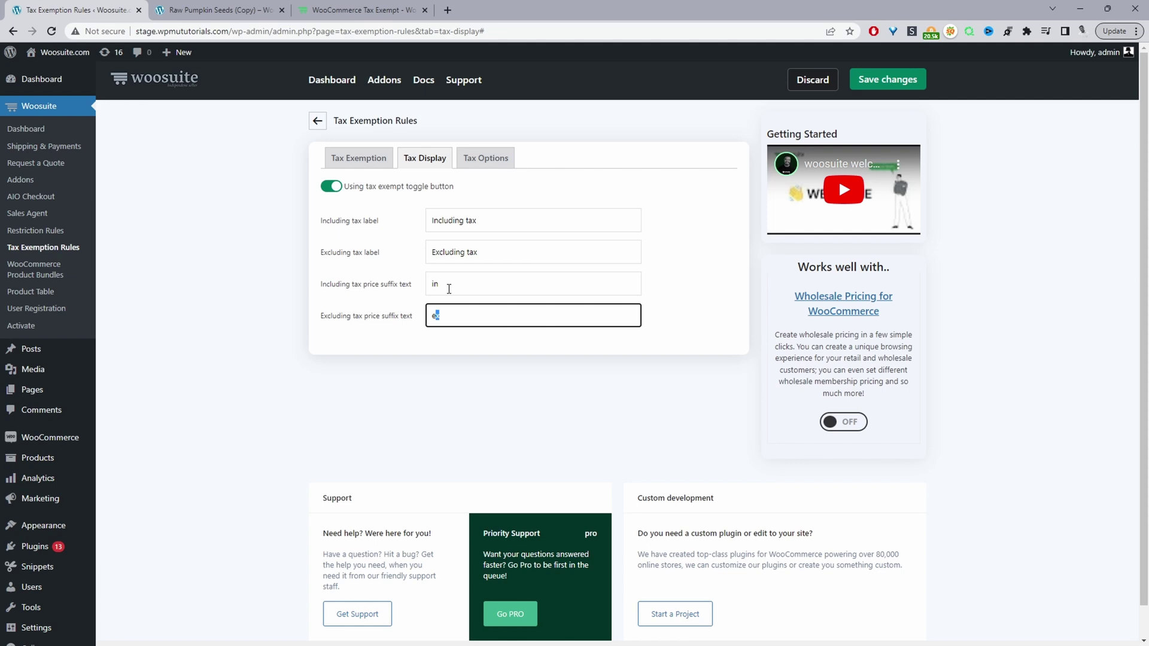
{"action": "left_click", "coordinate": [884, 89]}
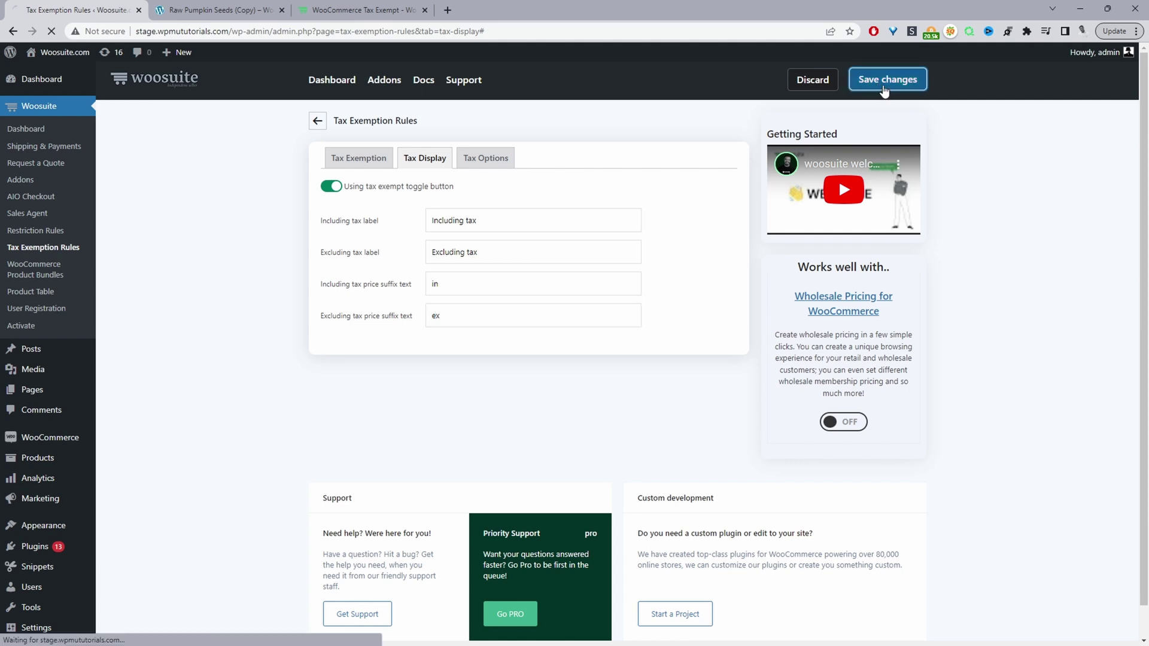
- View the Raw Pumpkin Seeds (Copy) page showing $120.00 in beside the tax toggle
{"action": "left_click", "coordinate": [215, 10]}
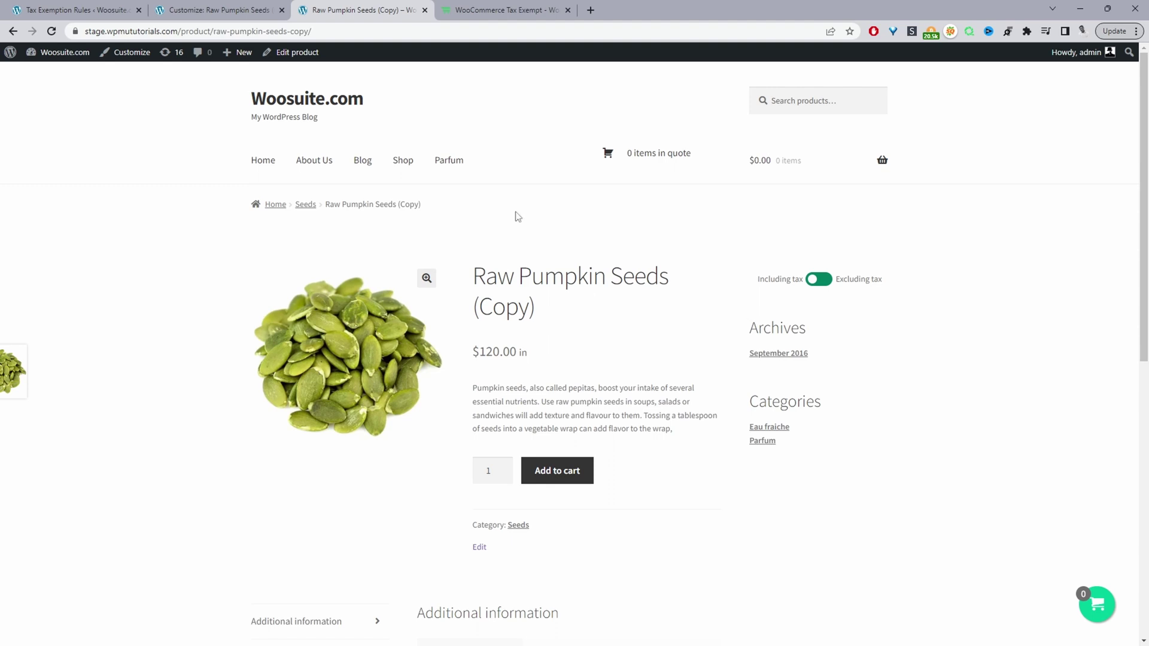
- Enter the shortcode [woos-tax-toggle] in Chrome's address bar and dismiss the suggestions
{"action": "left_click", "coordinate": [329, 31]}
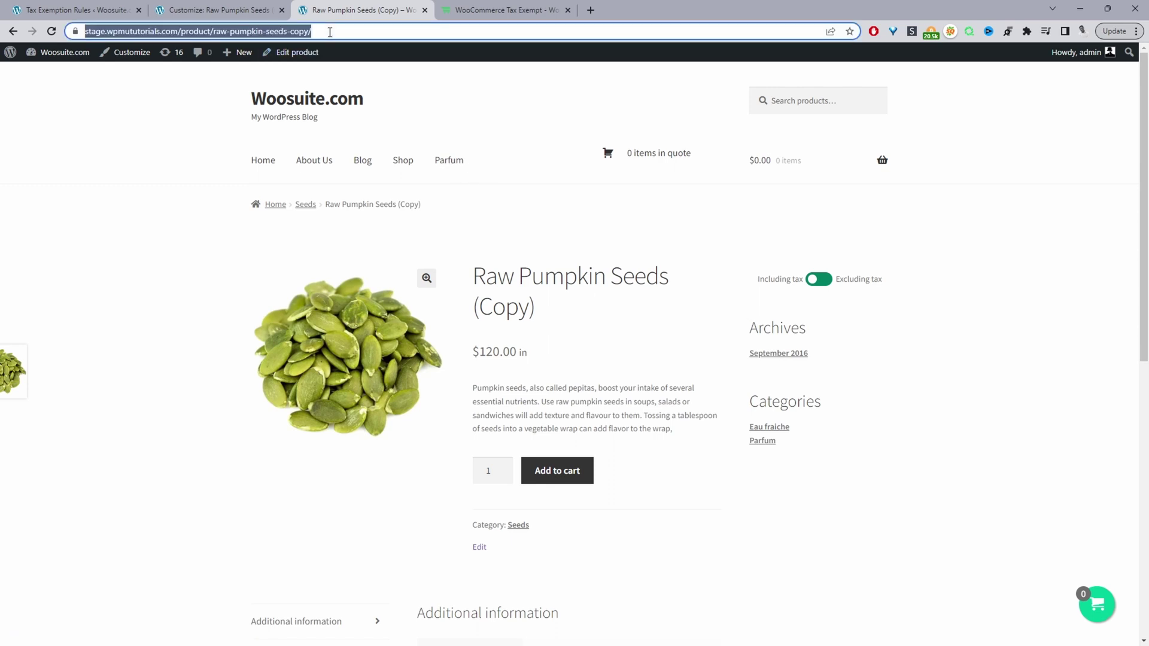
{"action": "type", "text": "[woos"}
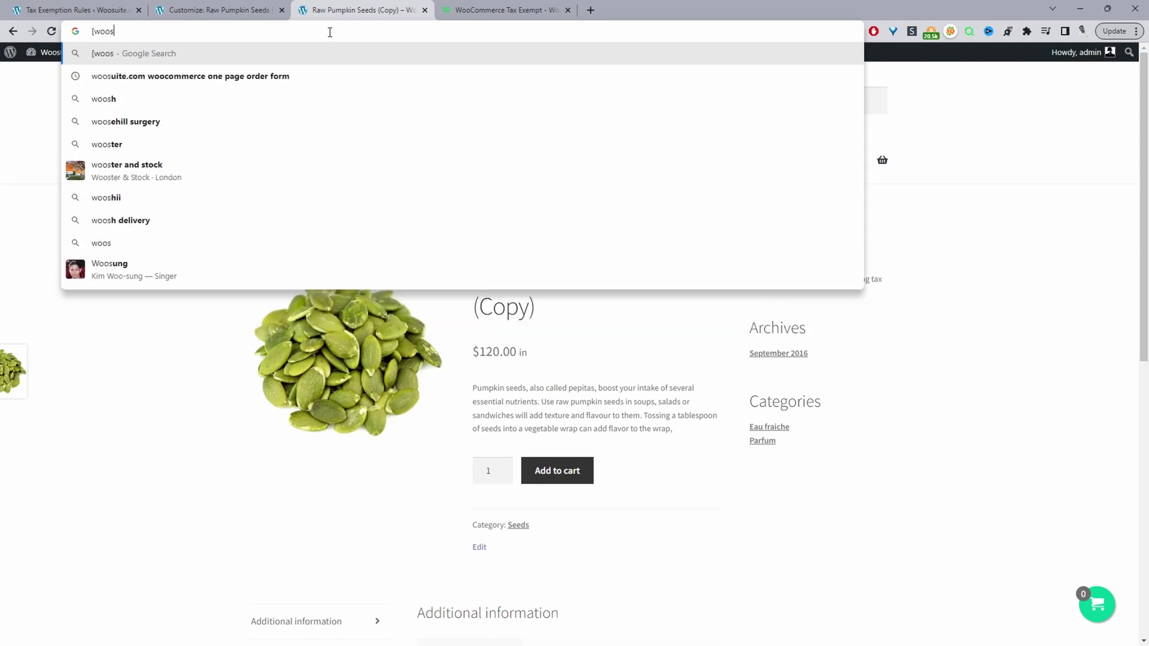
{"action": "type", "text": "-tax-t"}
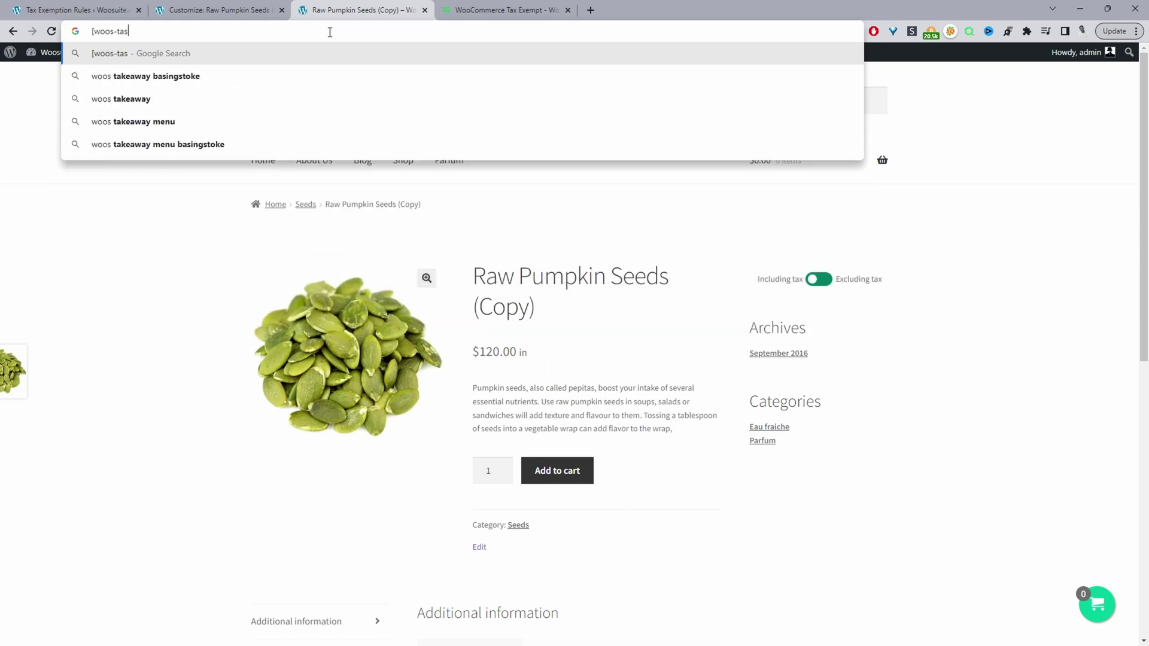
{"action": "type", "text": "oggle"}
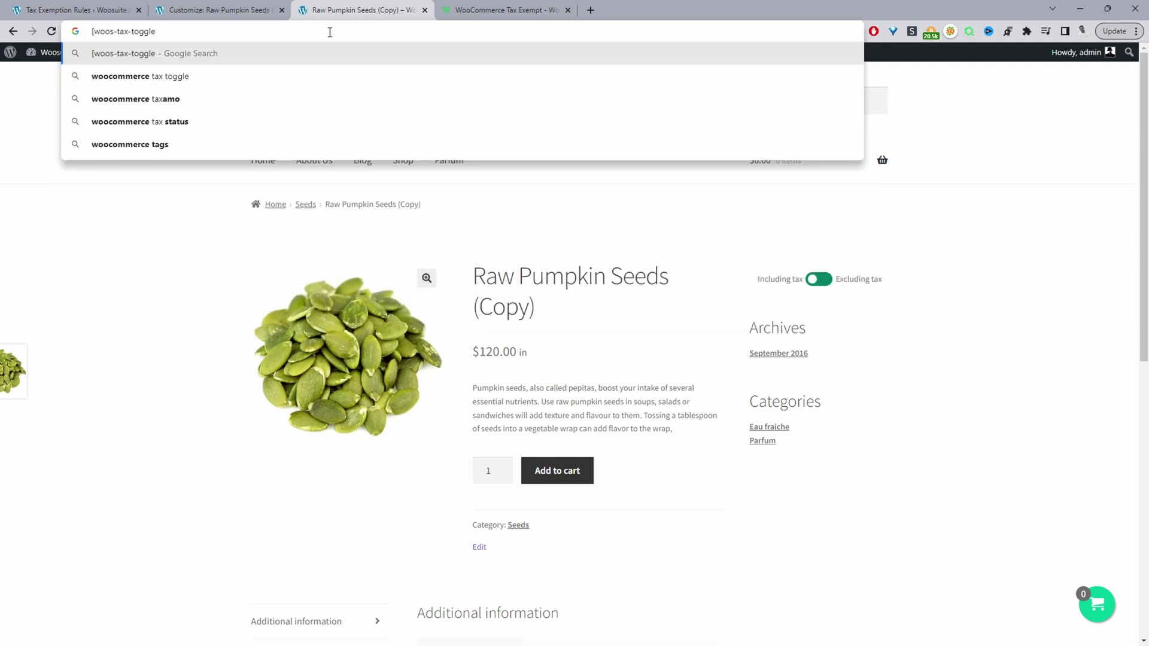
{"action": "type", "text": "]"}
{"action": "left_click", "coordinate": [467, 197]}
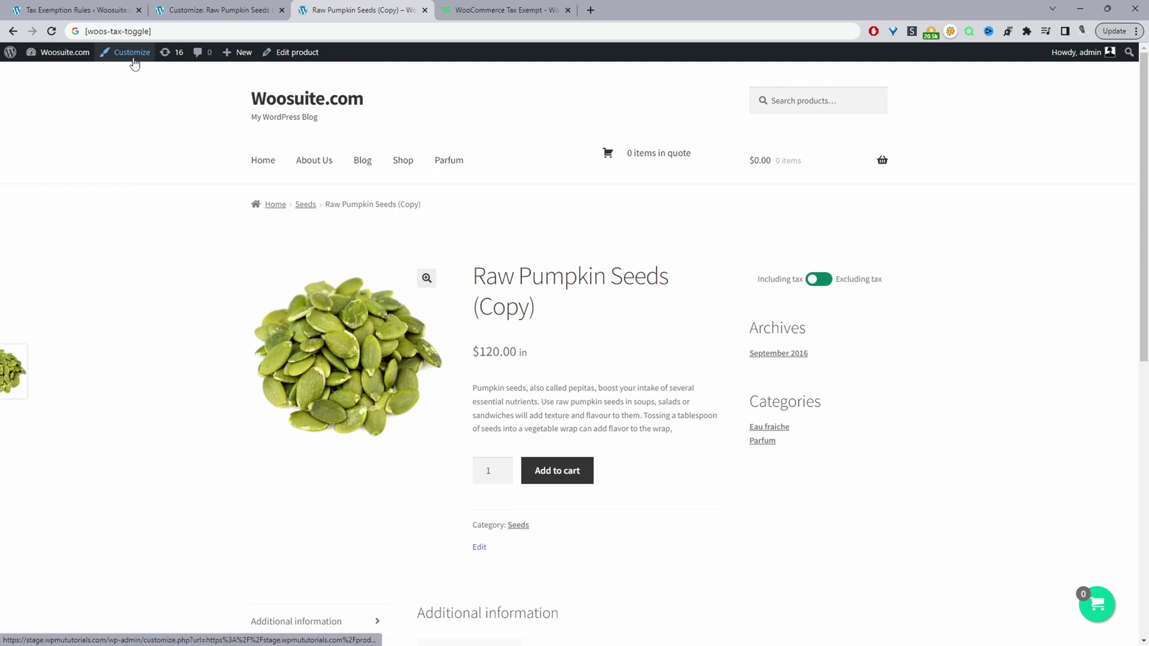
- In the Customizer sidebar, drag the [woos-tax-toggle] Shortcode widget to sit below Archives
{"action": "left_click", "coordinate": [215, 10]}
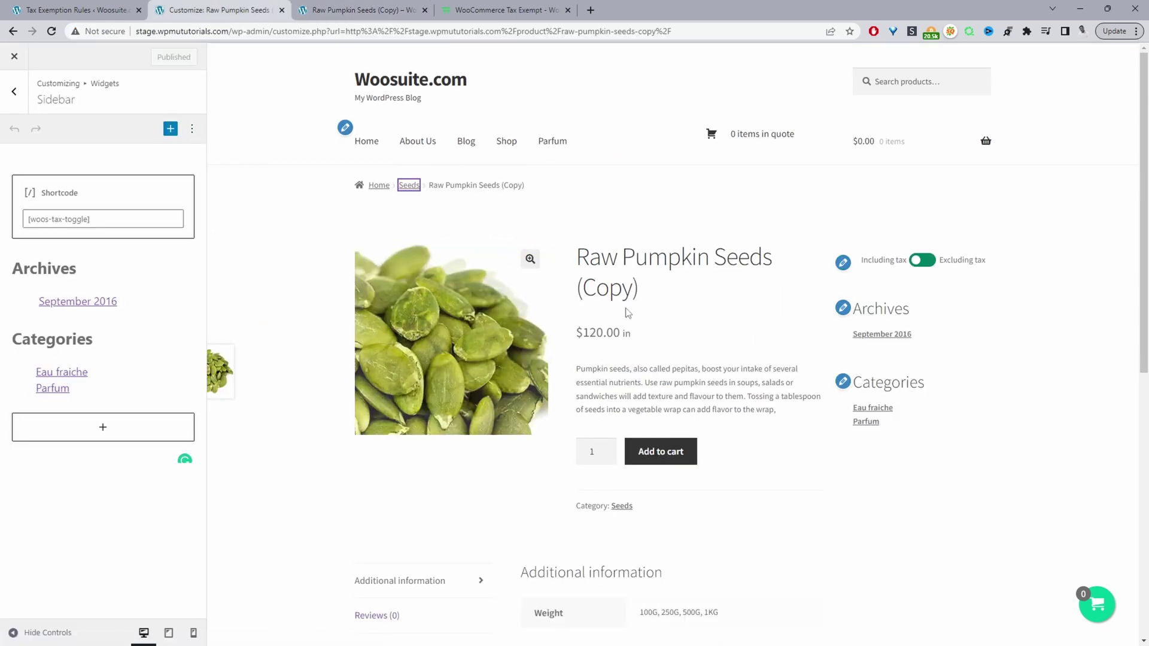
{"action": "left_click", "coordinate": [841, 267]}
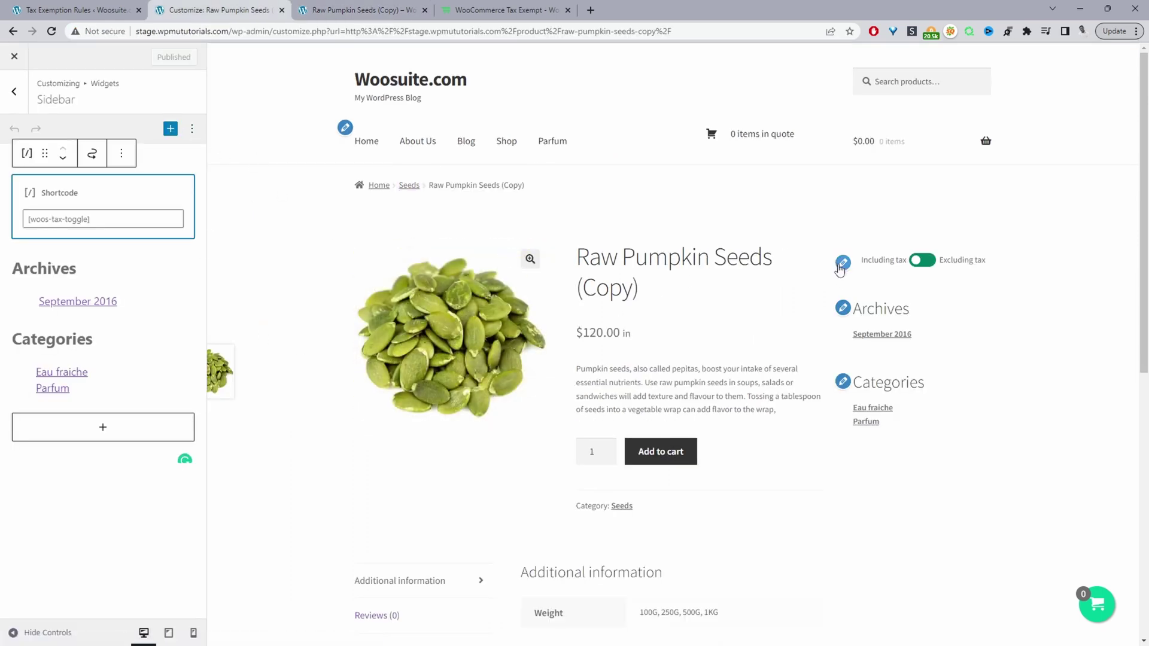
{"action": "triple_click", "coordinate": [112, 224]}
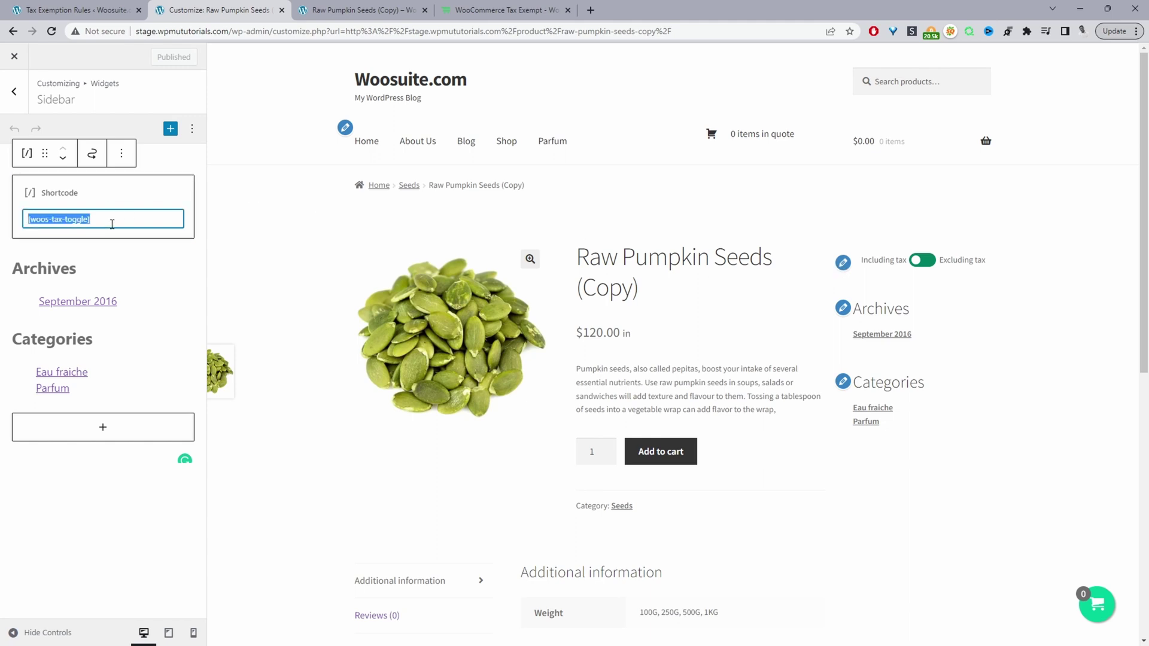
{"action": "left_click", "coordinate": [112, 224]}
{"action": "left_click_drag", "start_coordinate": [33, 220], "coordinate": [102, 218]}
{"action": "left_click", "coordinate": [53, 192]}
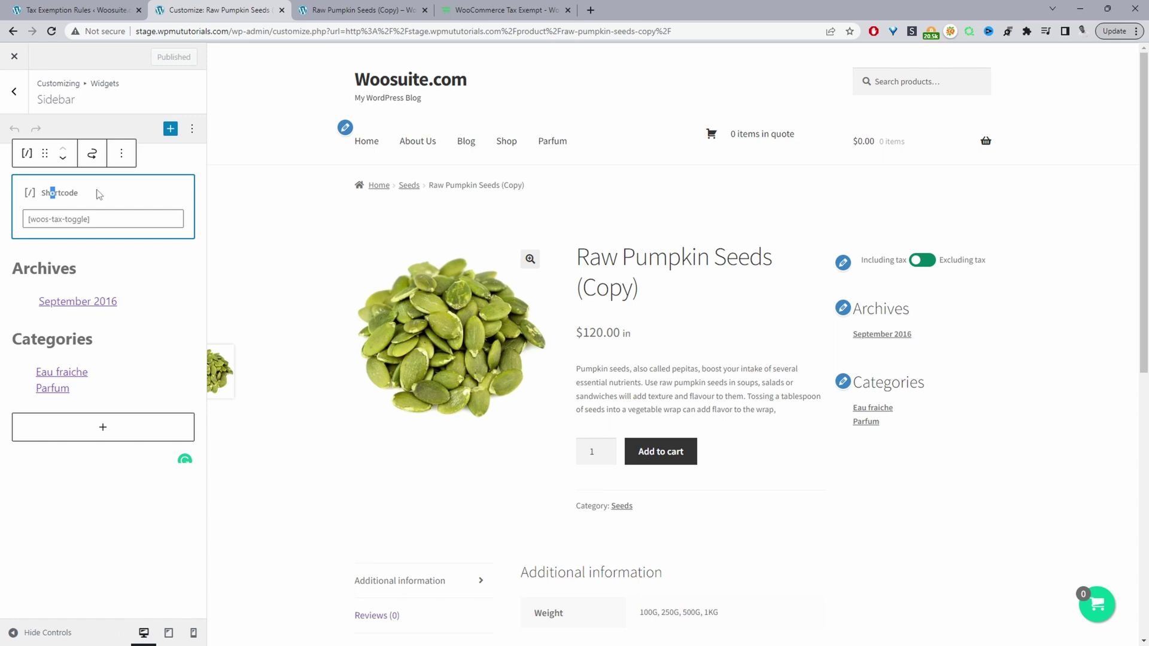
{"action": "left_click_drag", "start_coordinate": [45, 155], "coordinate": [82, 214]}
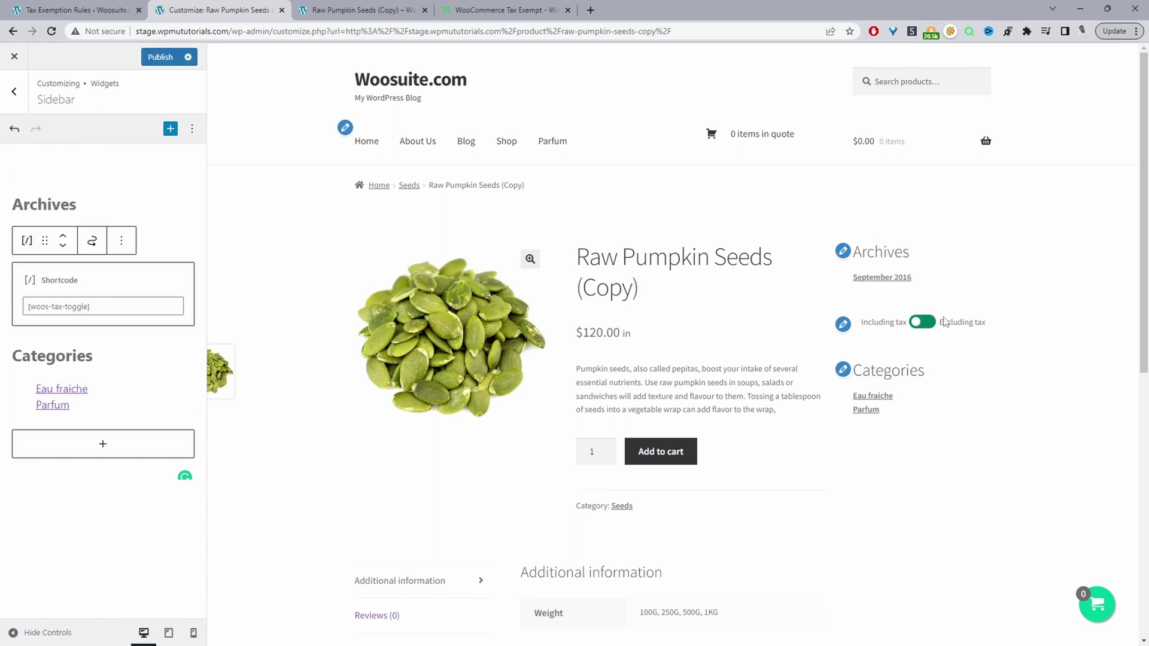